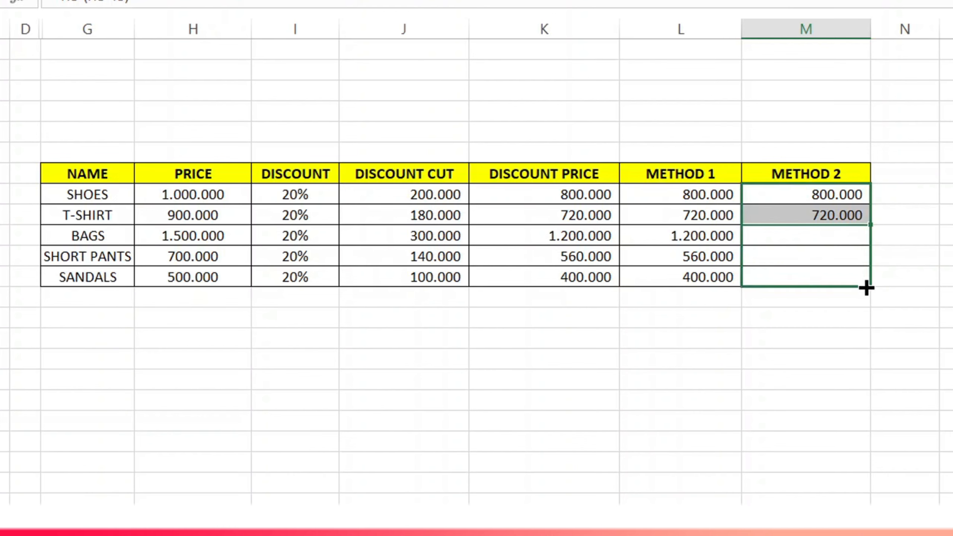
Enter a formula in SHOES' DISCOUNT CUT cell multiplying its PRICE by its DISCOUNT (=H8*I8).
click(940, 236)
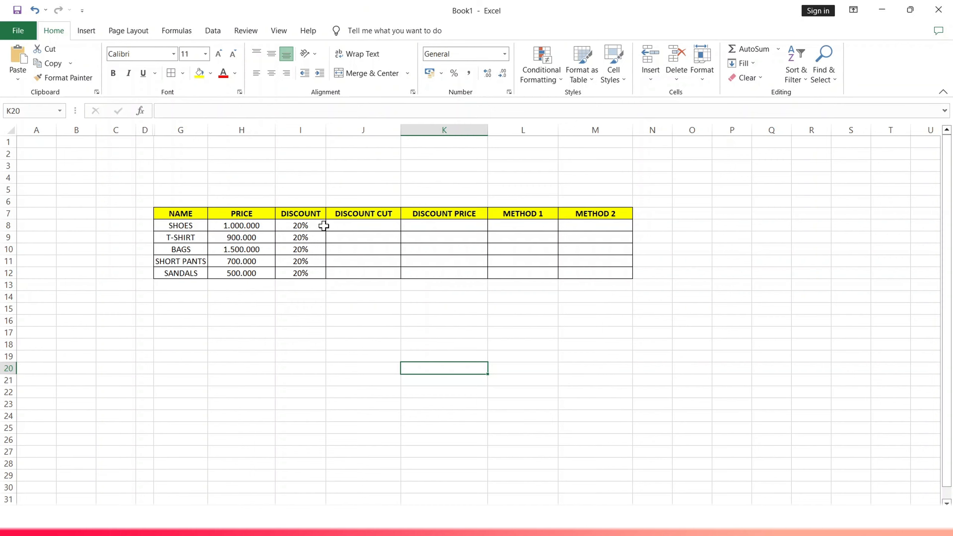
double_click(358, 225)
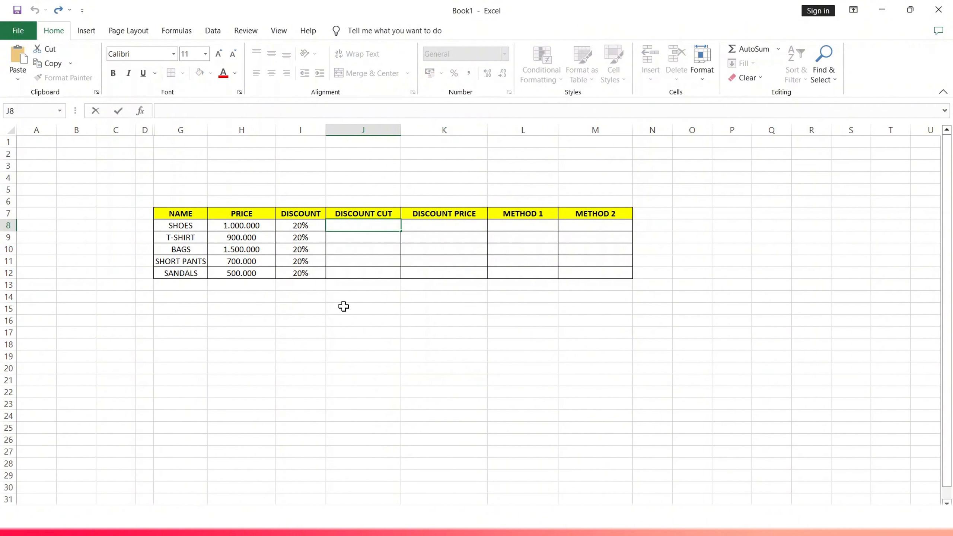
text(=)
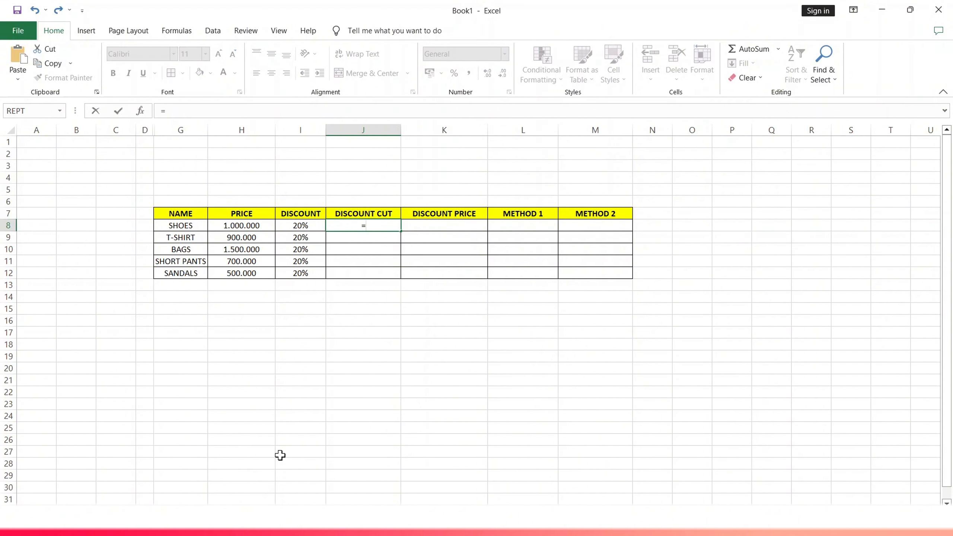
click(242, 225)
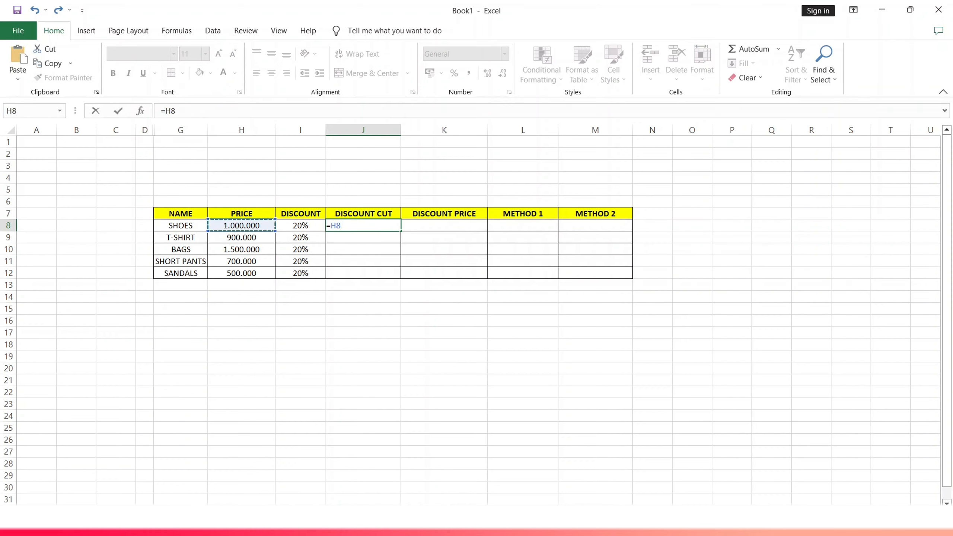
text(*)
click(301, 226)
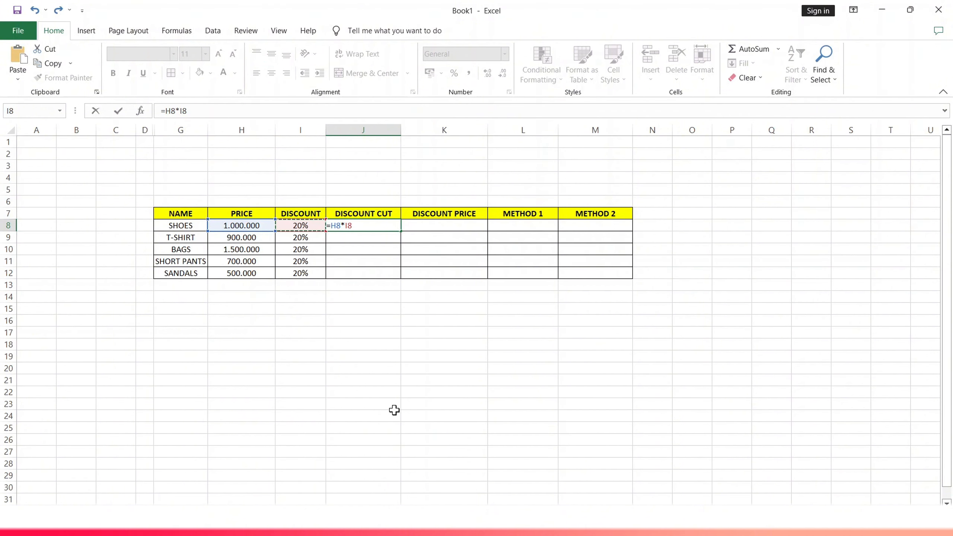
key(Return)
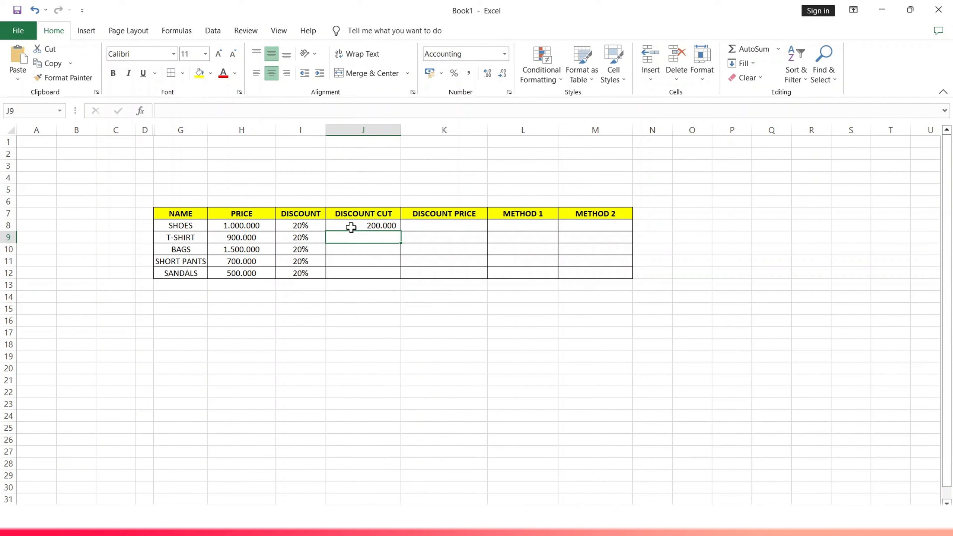
Enter the formula =H9*I9 in T-SHIRT's DISCOUNT CUT cell to multiply price by discount.
text(=)
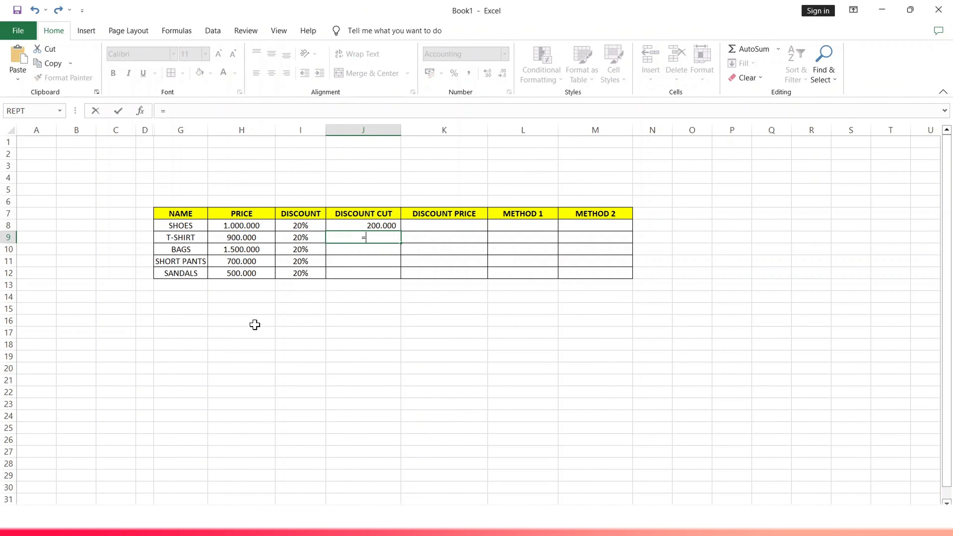
click(244, 240)
text(*)
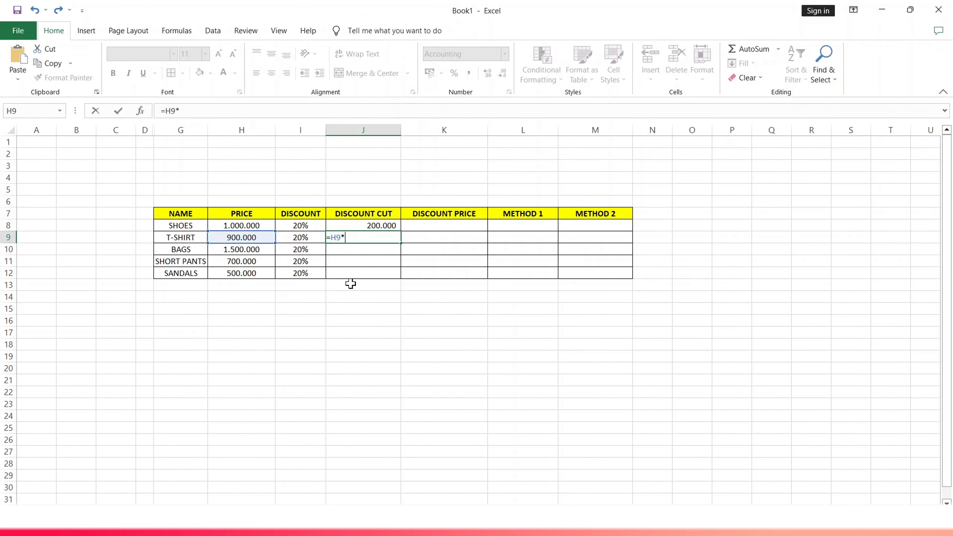
click(299, 238)
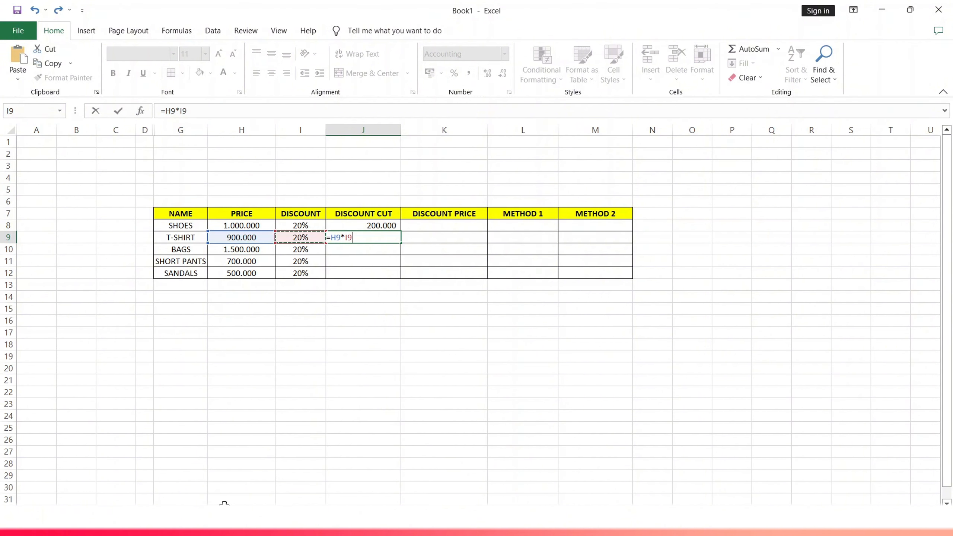
key(Return)
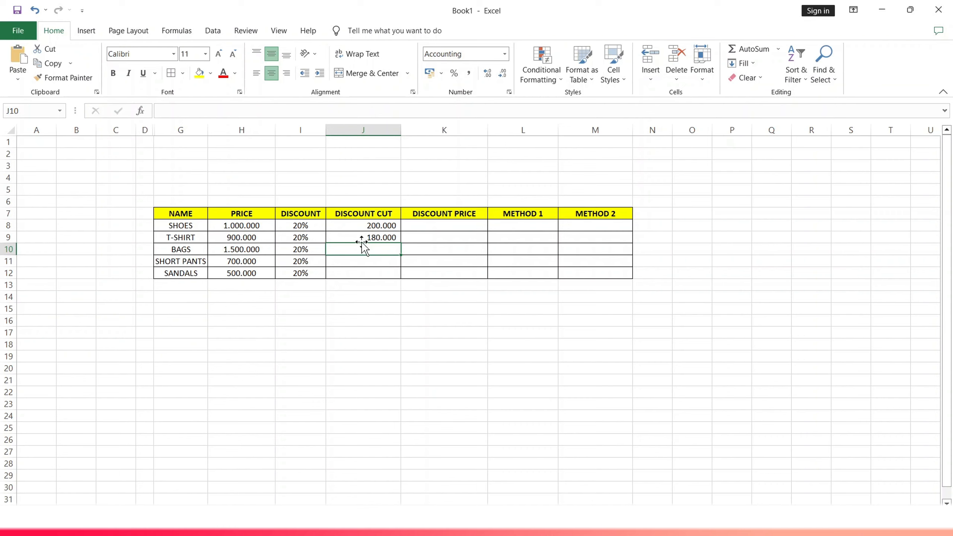
Copy the SHOES discount cut formula down the DISCOUNT CUT column through SANDALS.
click(362, 225)
drag(398, 226, 404, 277)
click(364, 332)
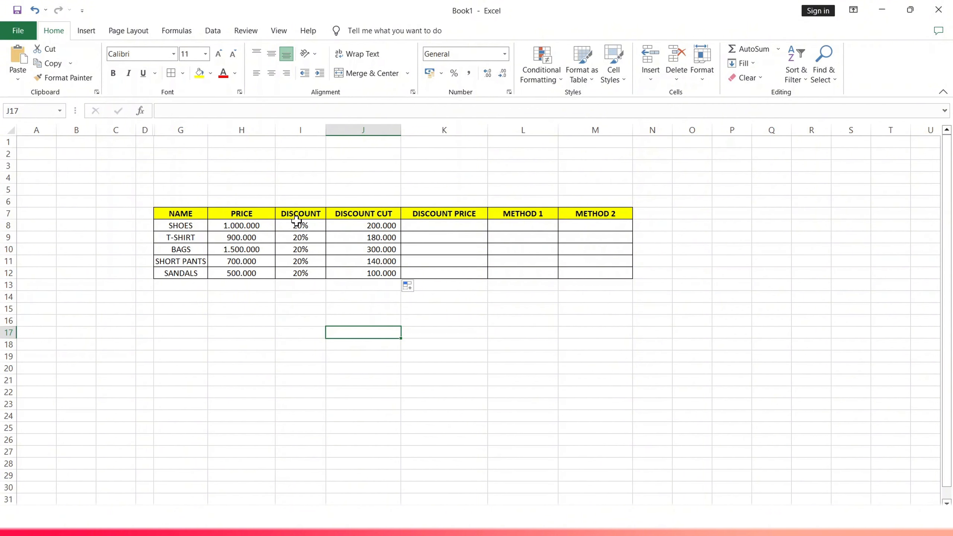
Enter a formula in SHOES' DISCOUNT PRICE cell subtracting its discount cut from its price (=H8-J8).
click(430, 228)
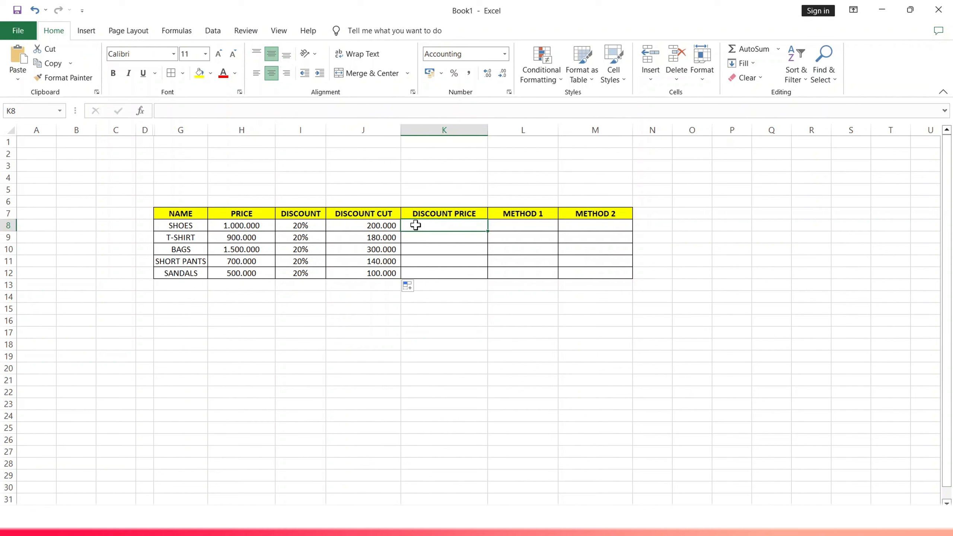
text(=)
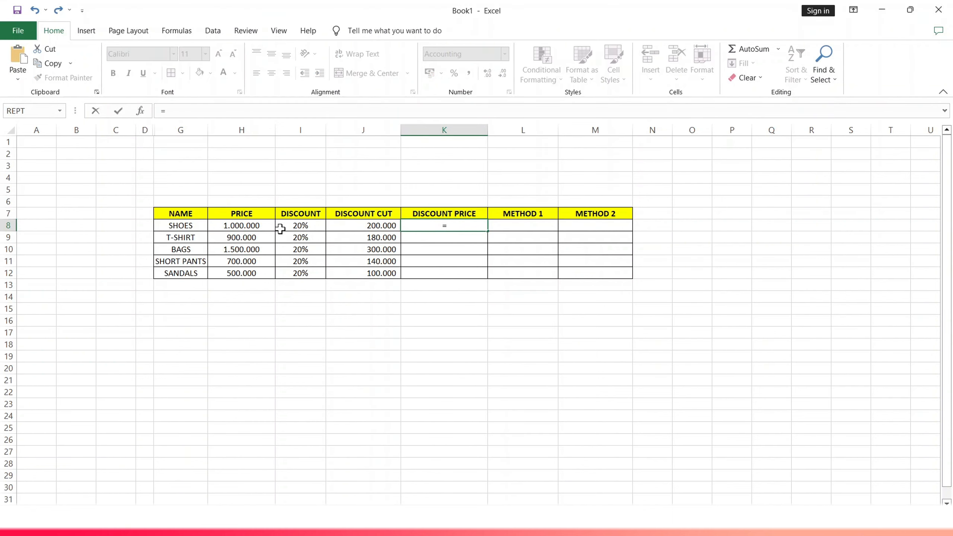
click(246, 225)
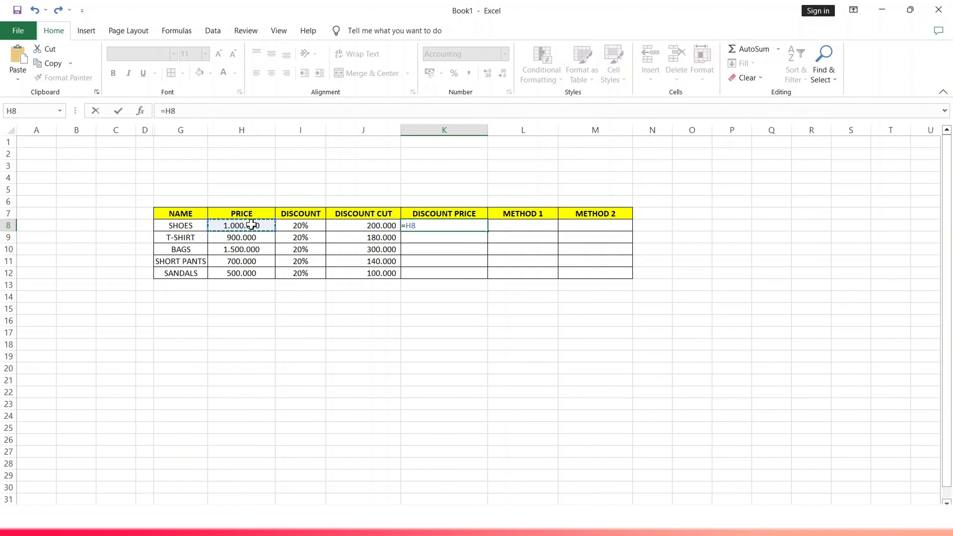
text(-)
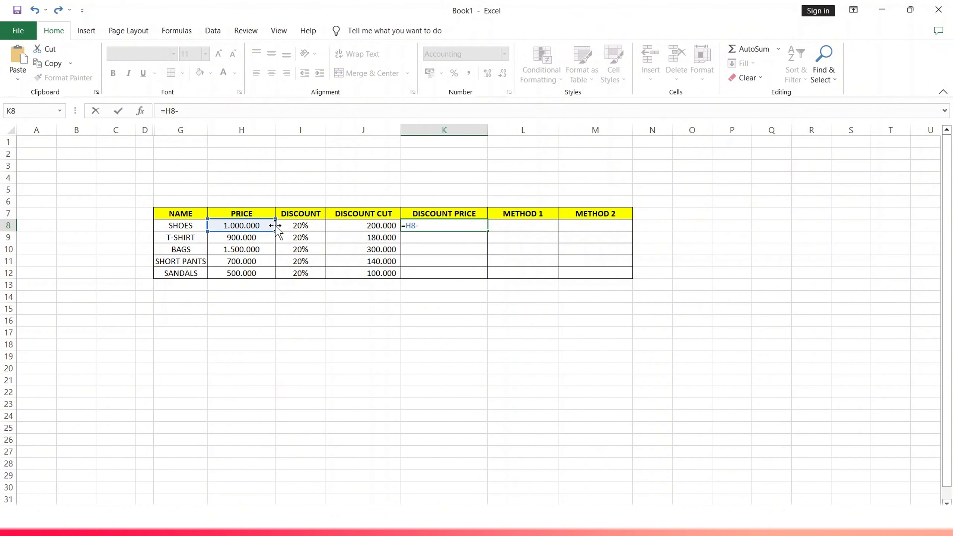
click(361, 225)
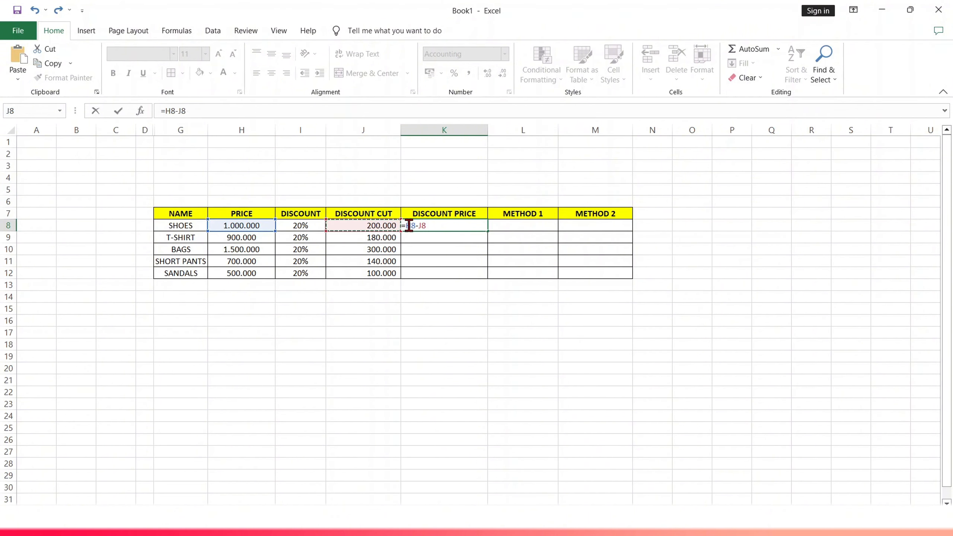
key(Return)
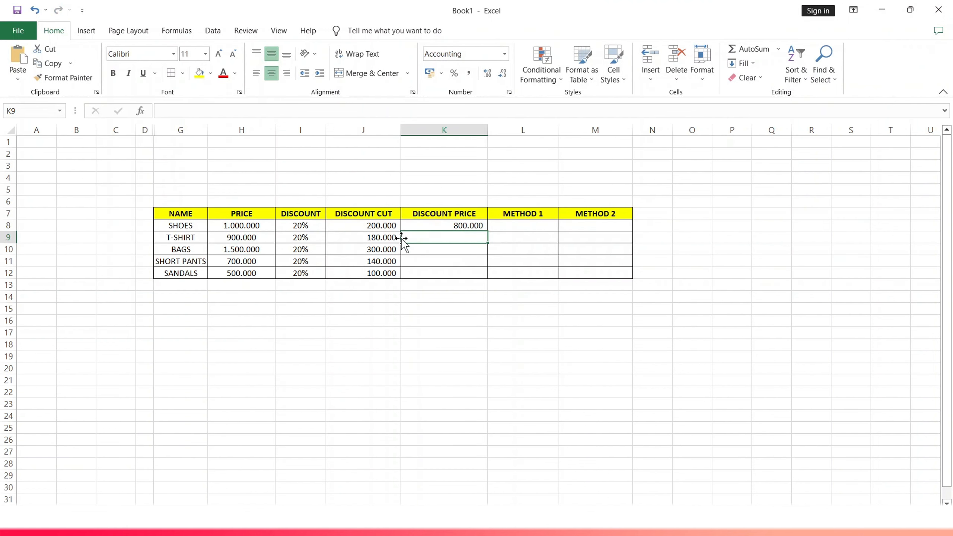
Enter the formula =H9-J9 in T-SHIRT's DISCOUNT PRICE cell.
double_click(445, 237)
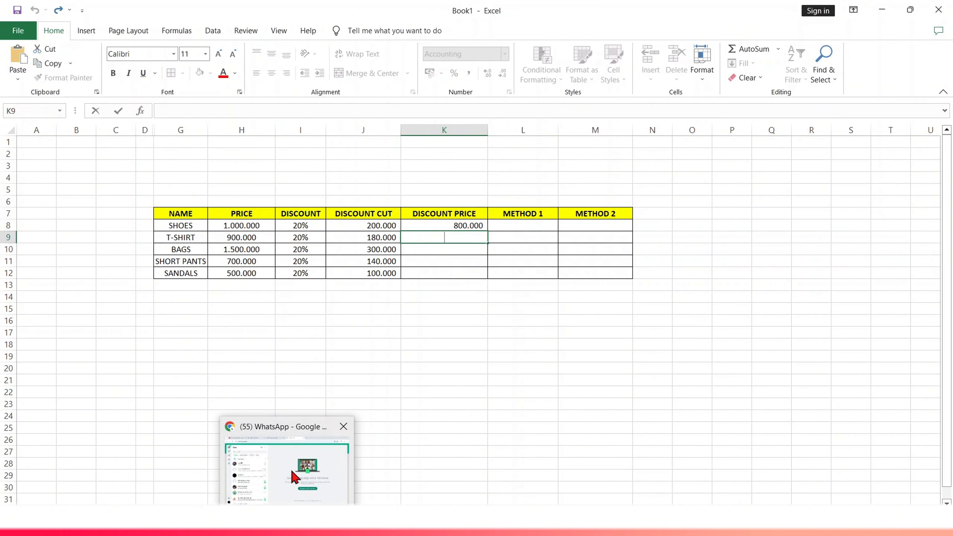
text(=)
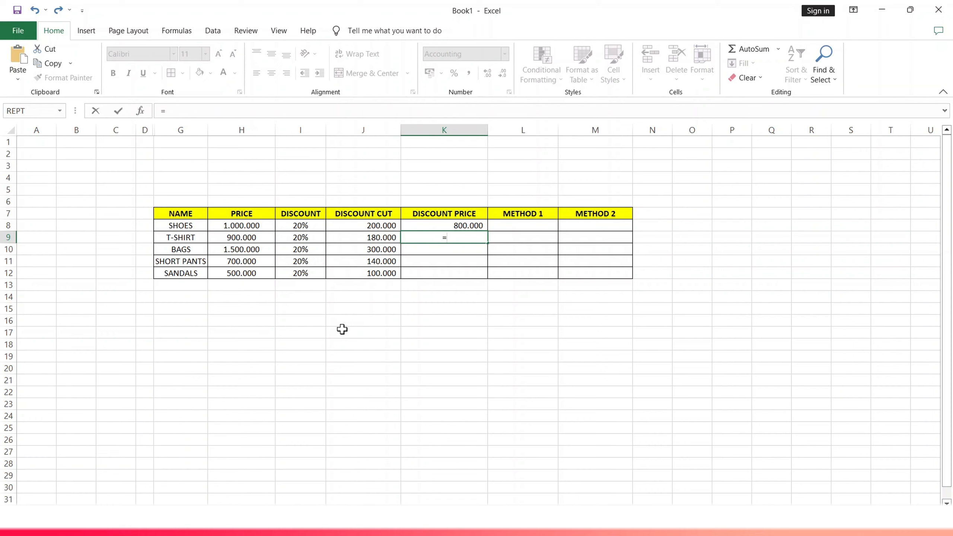
click(246, 240)
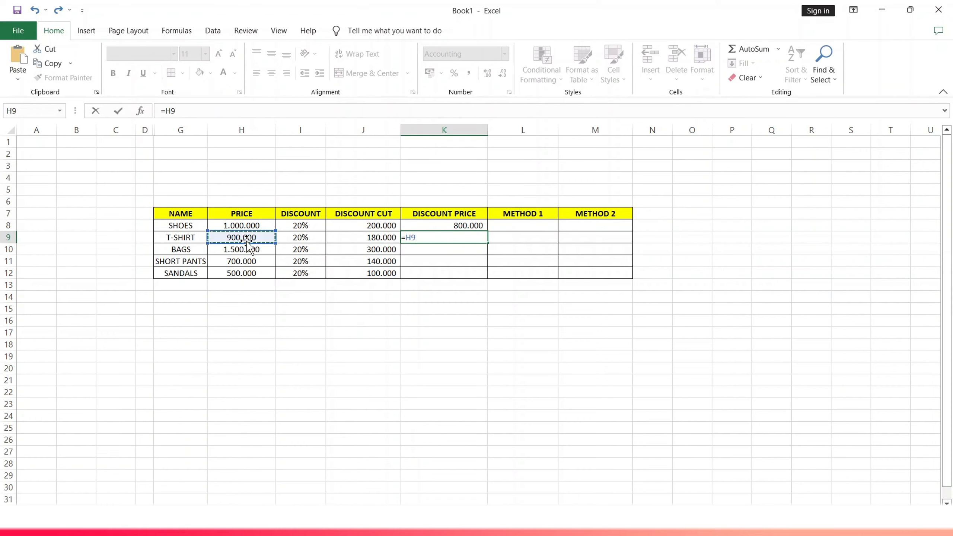
text(-)
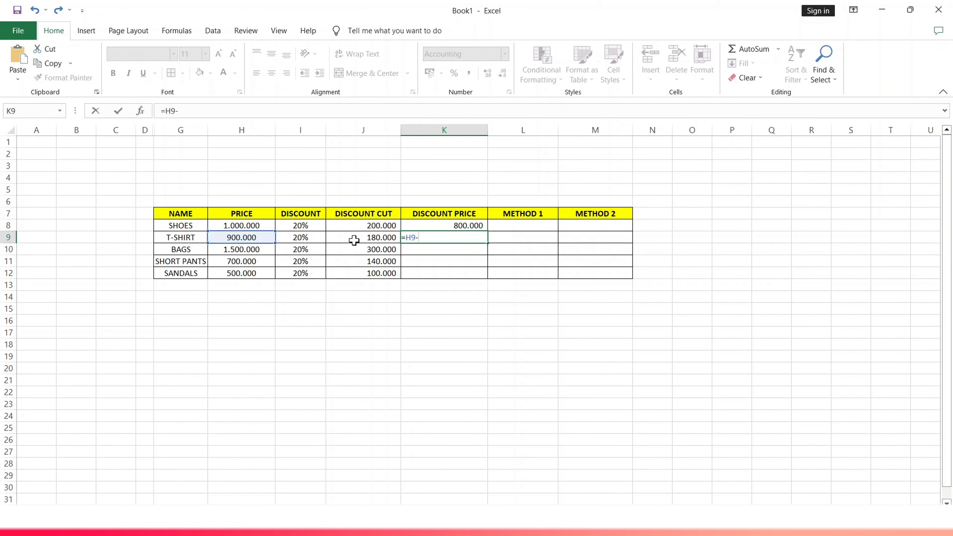
click(351, 238)
mouse_move(287, 531)
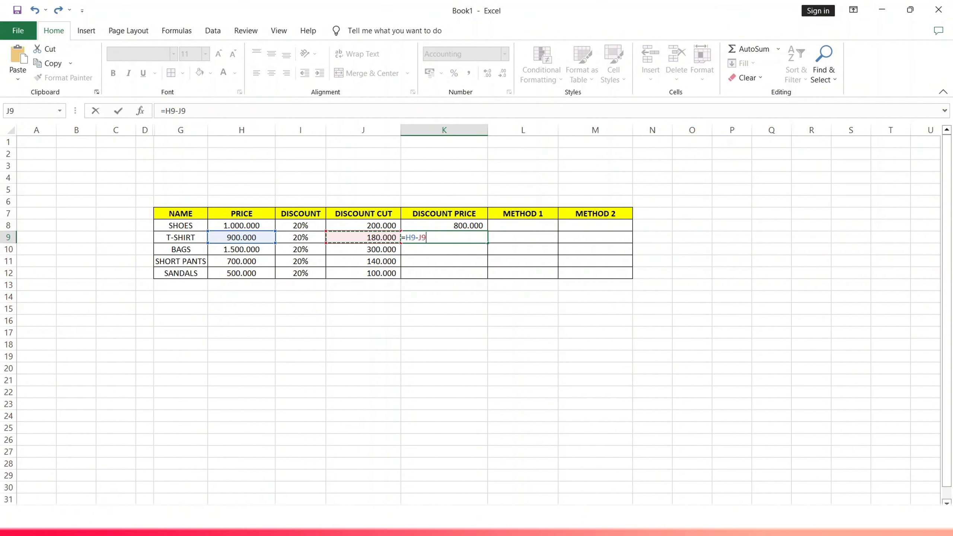
key(Return)
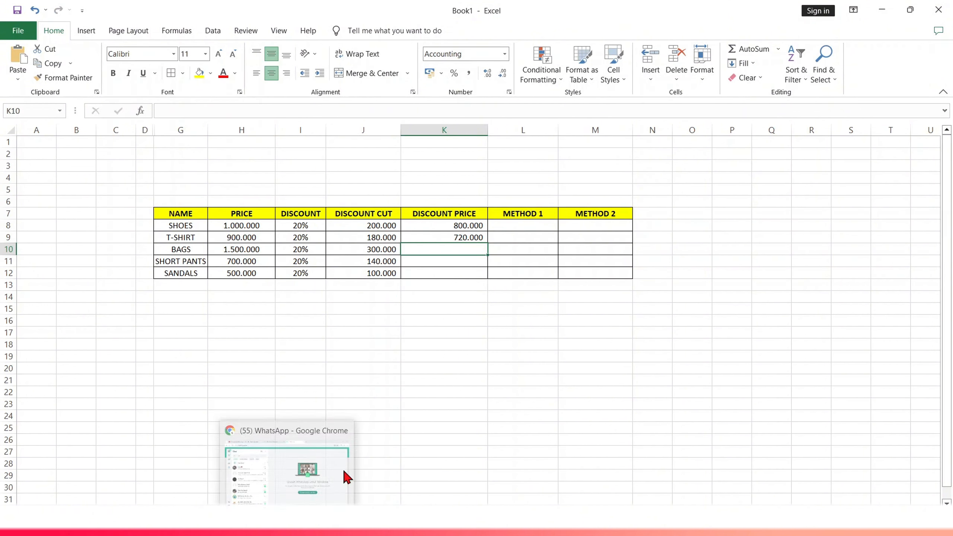
Fill the discount price formula down the DISCOUNT PRICE column through SANDALS.
click(446, 233)
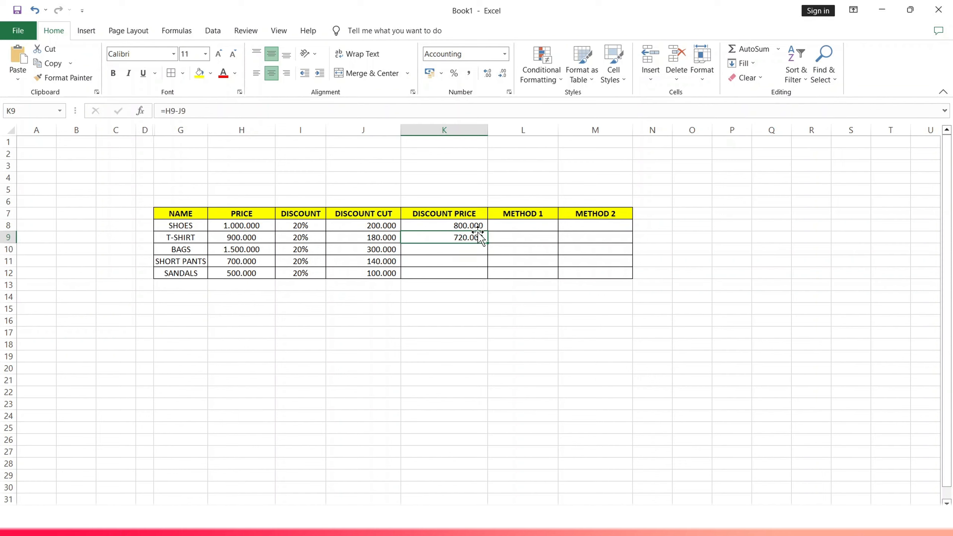
click(473, 223)
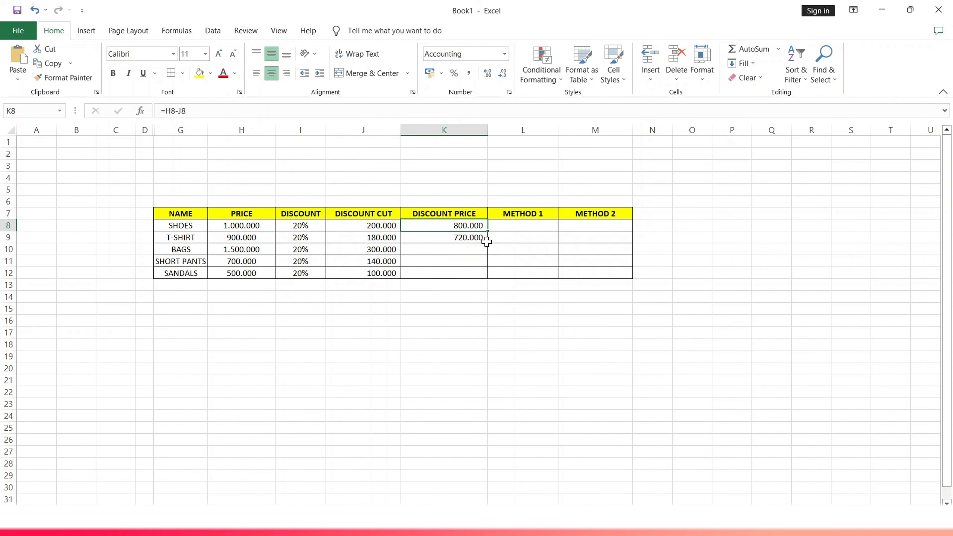
click(486, 240)
double_click(488, 242)
click(444, 356)
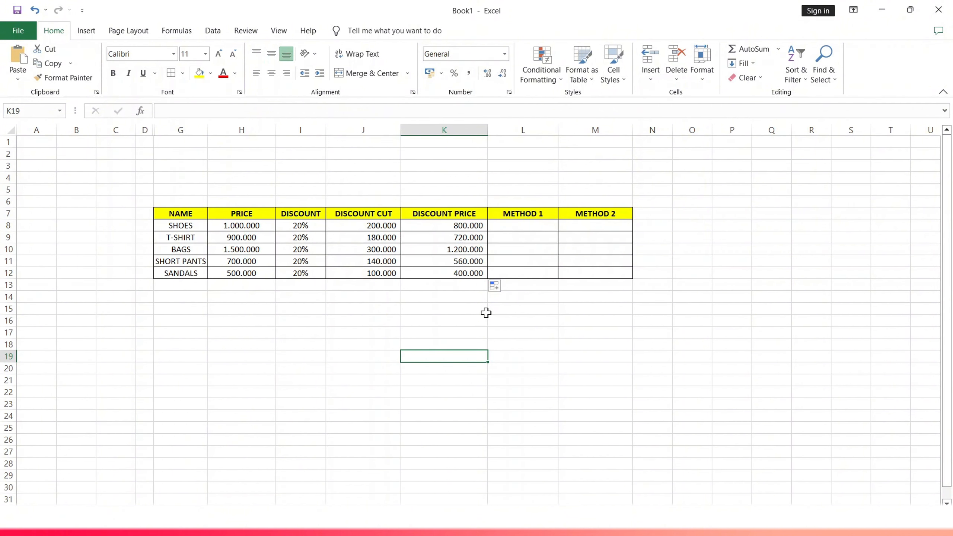
Enter the formula =H8*(1-I8) in SHOES' METHOD 1 cell to compute the discounted price directly.
double_click(521, 227)
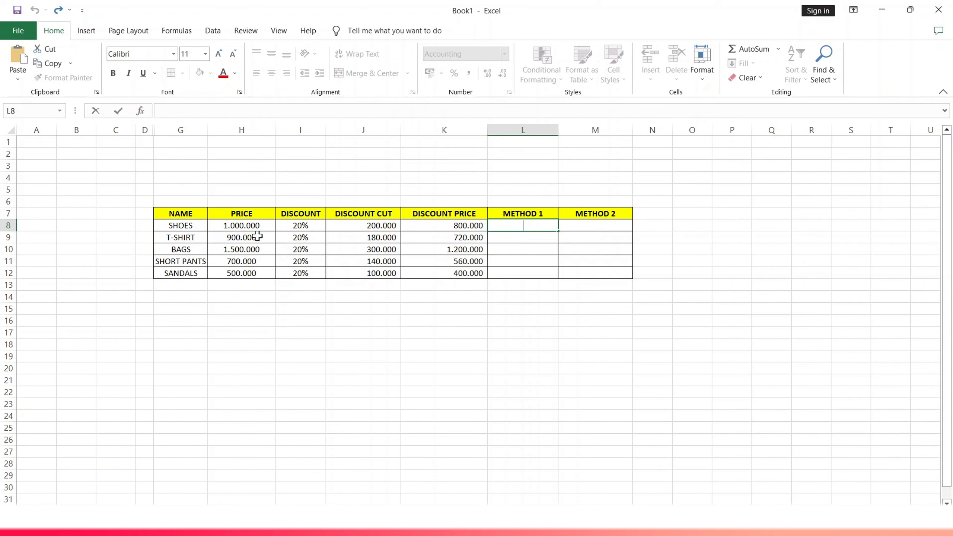
click(245, 226)
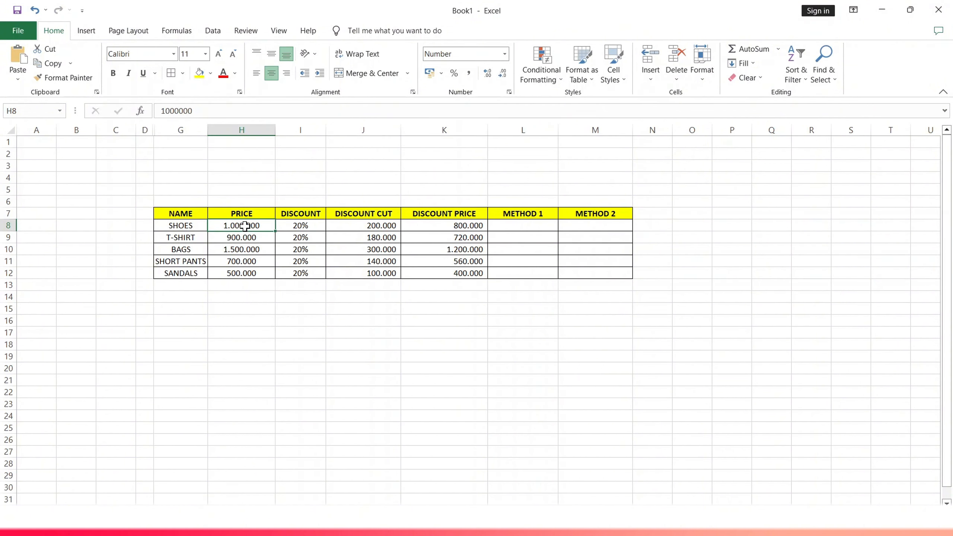
double_click(507, 226)
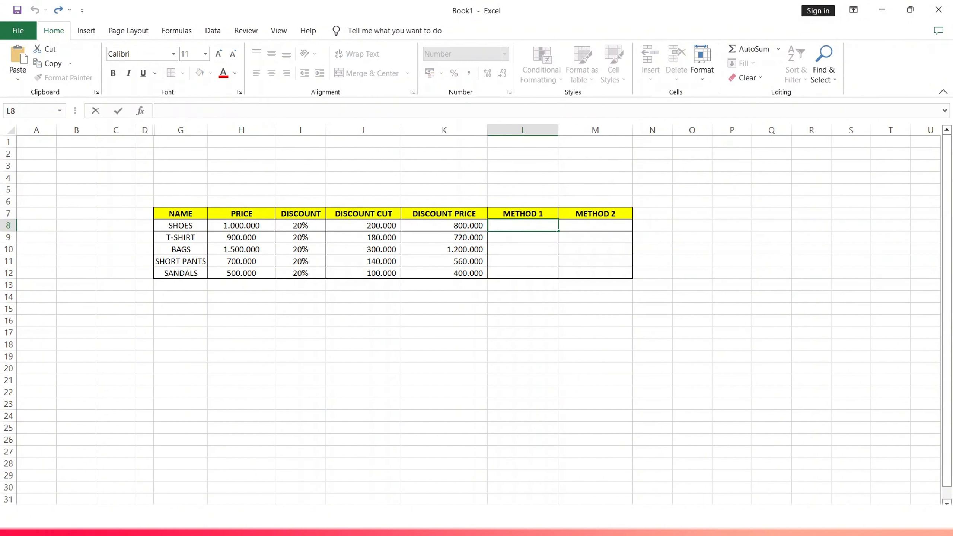
text(=)
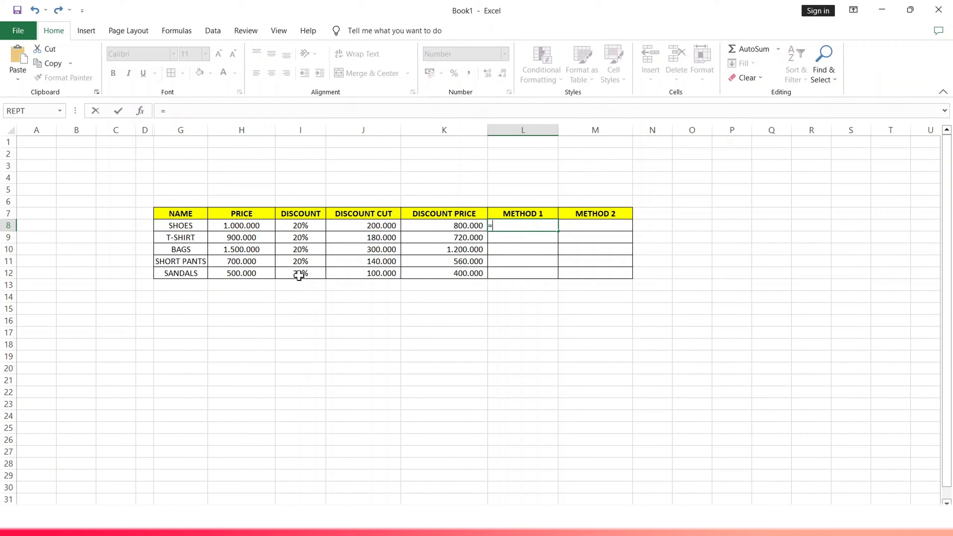
click(245, 226)
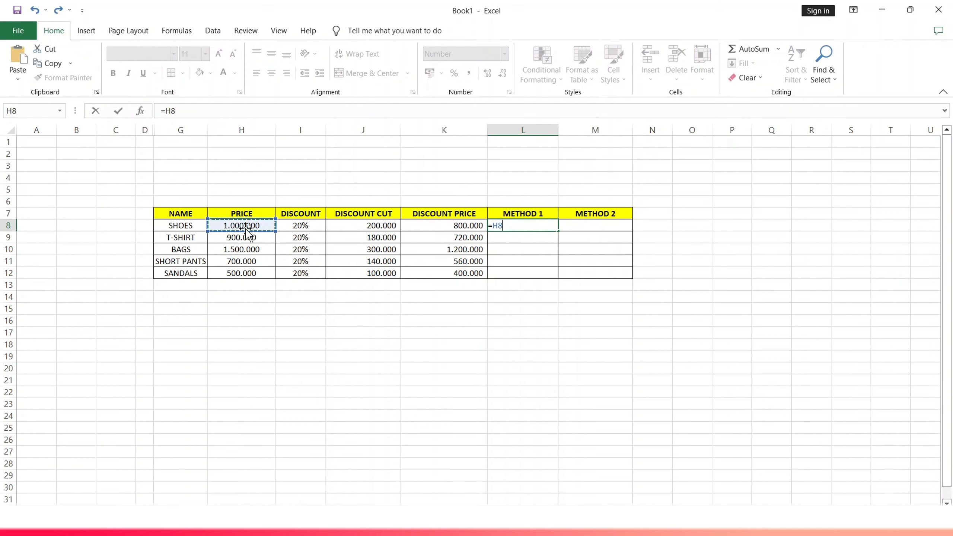
text(*)
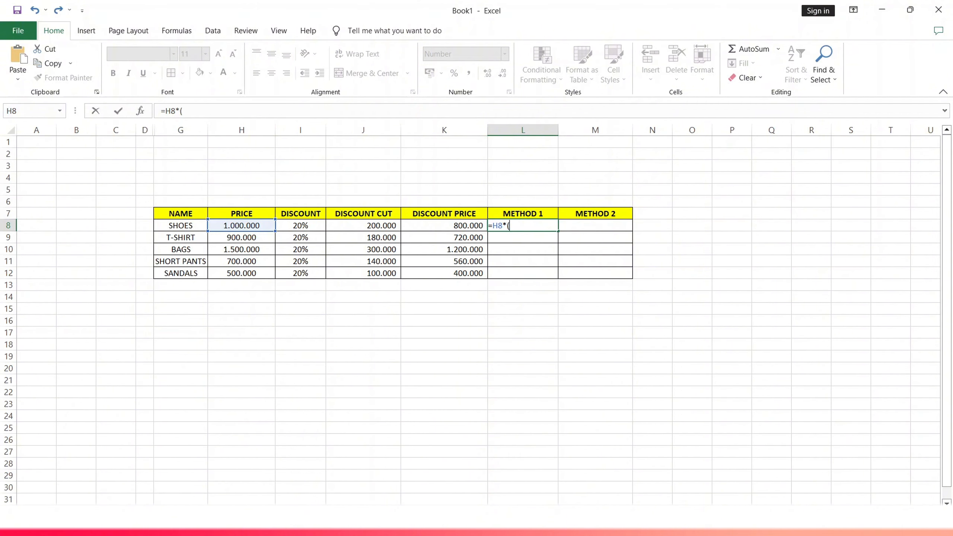
text((1-)
click(302, 224)
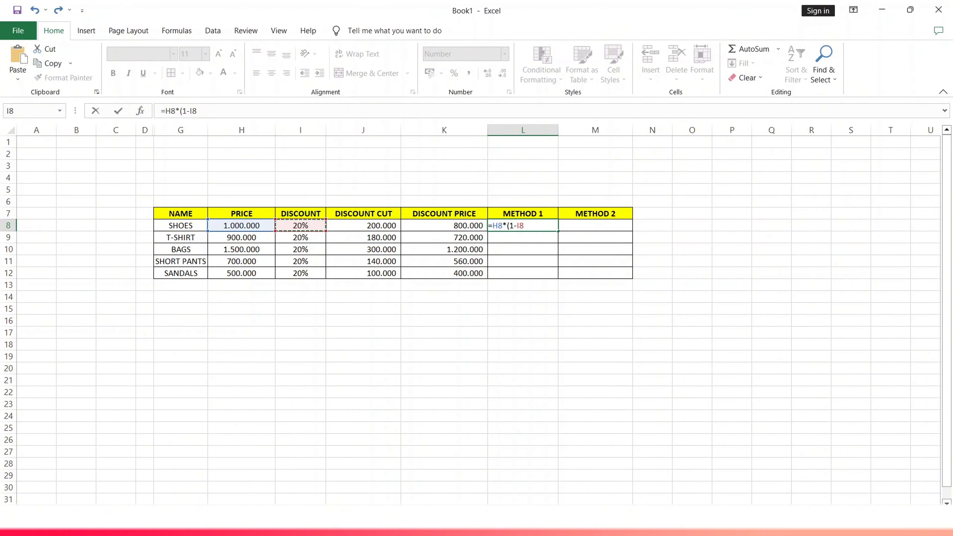
text())
key(Return)
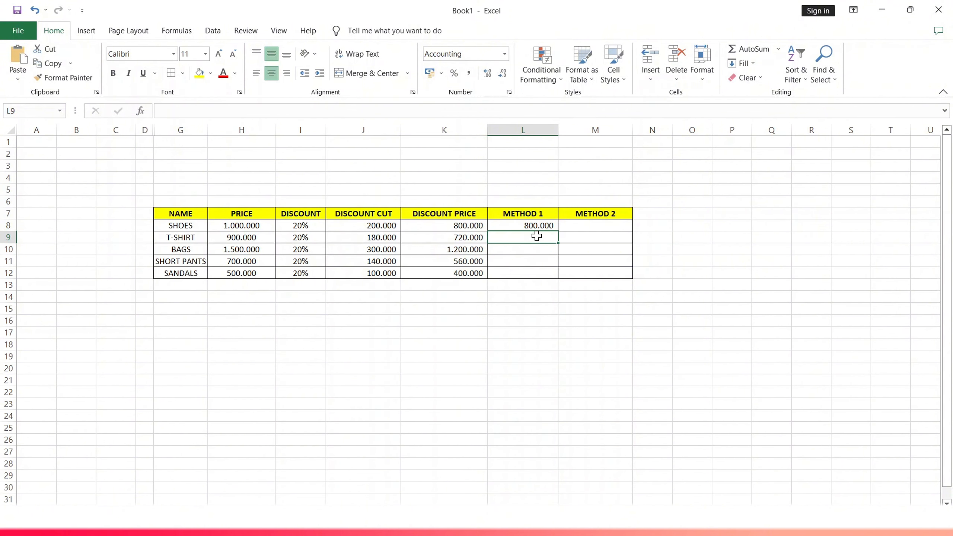
Enter the formula =H9*(1-I9) in T-SHIRT's METHOD 1 cell.
text(=)
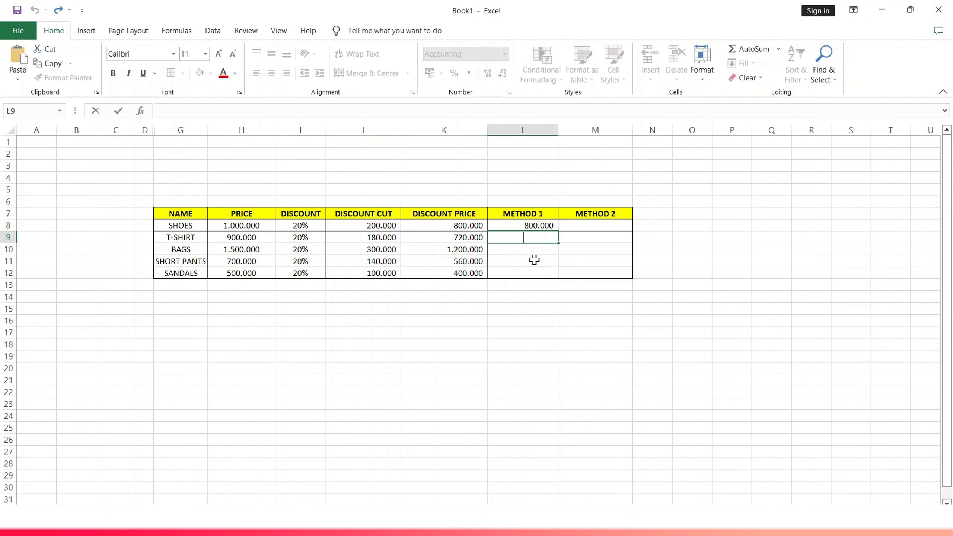
click(263, 240)
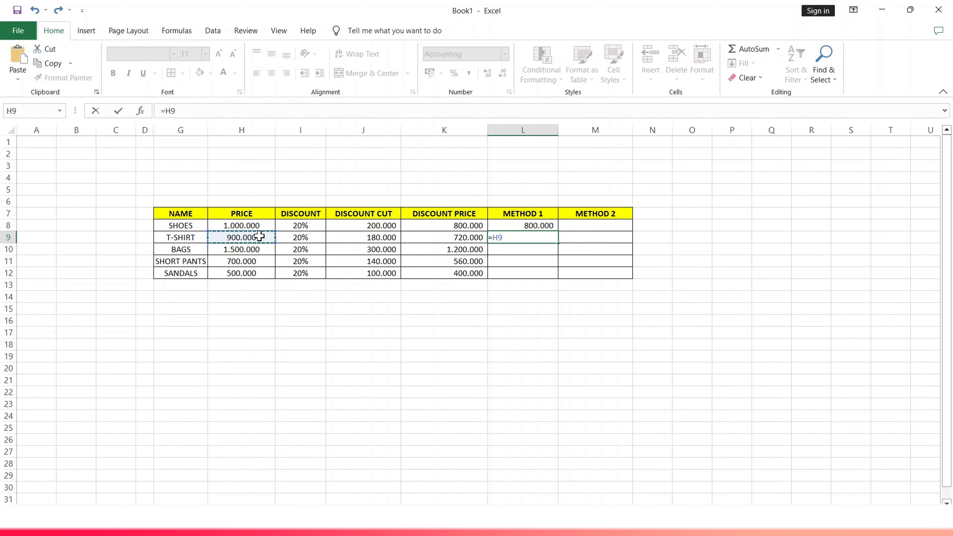
text(-)
click(317, 240)
text())
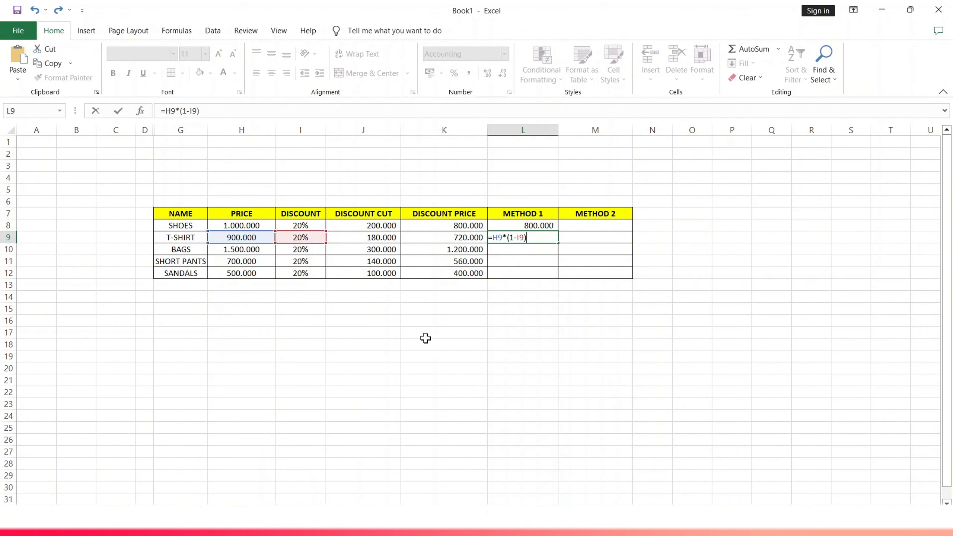
key(Return)
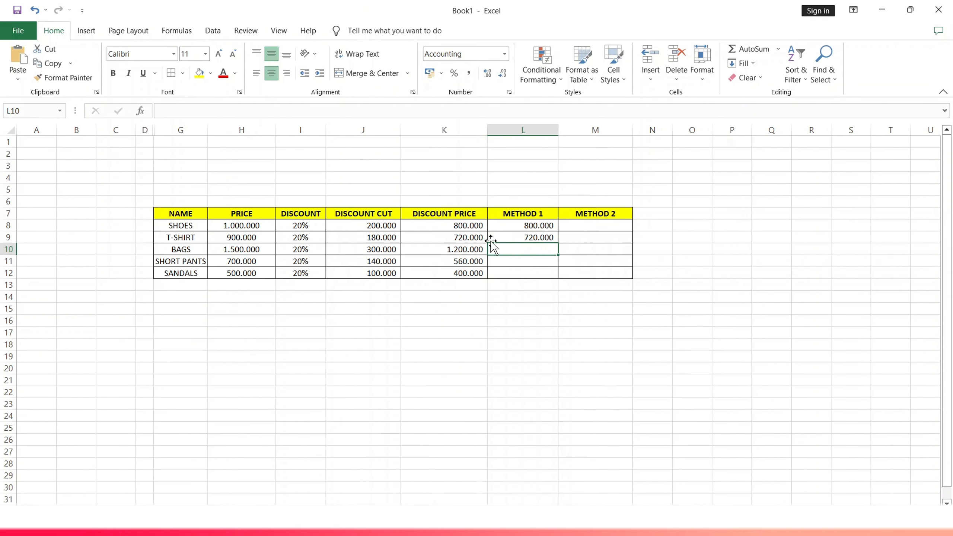
Fill the METHOD 1 formula down the column through SANDALS.
drag(538, 223, 558, 275)
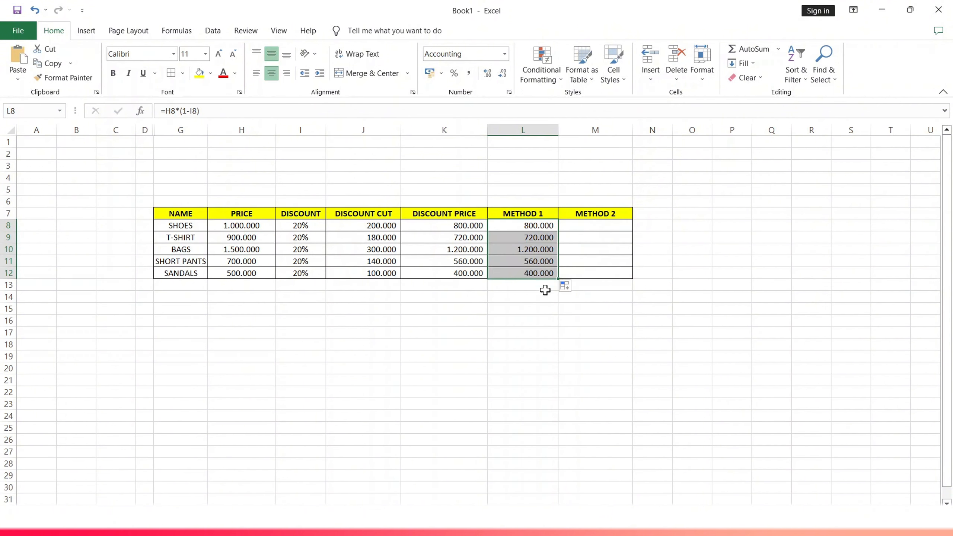
click(527, 314)
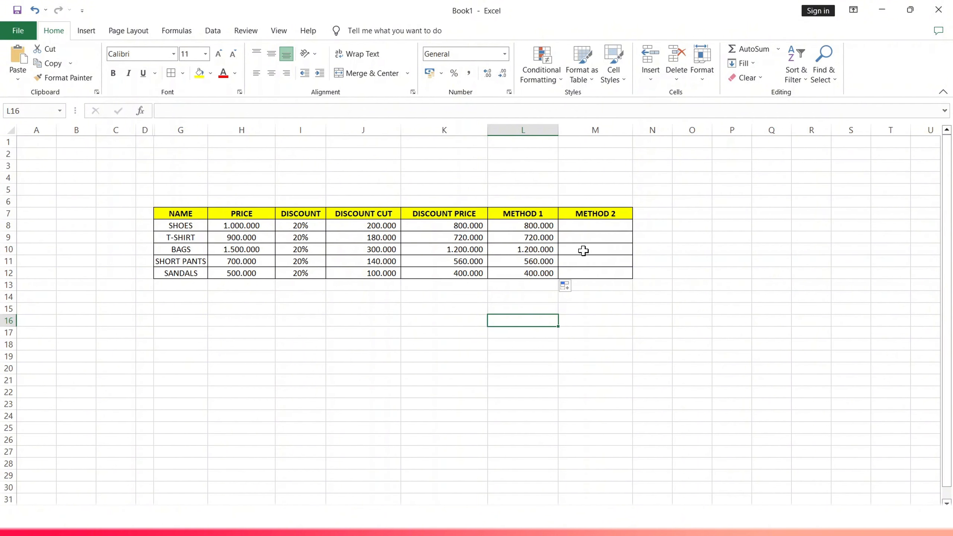
Enter the formula =H8-(H8*I8) in SHOES' METHOD 2 cell to subtract the discount amount from the price.
click(582, 225)
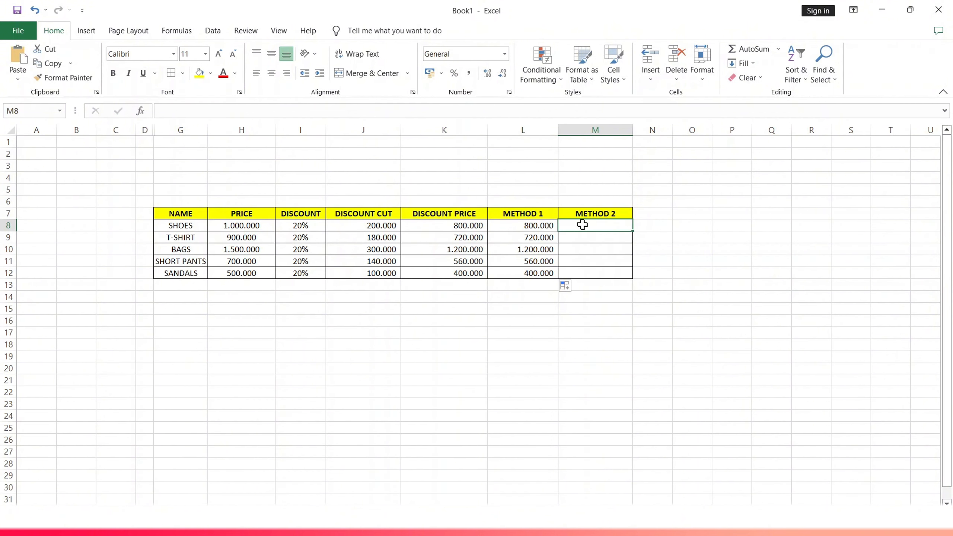
key(F2)
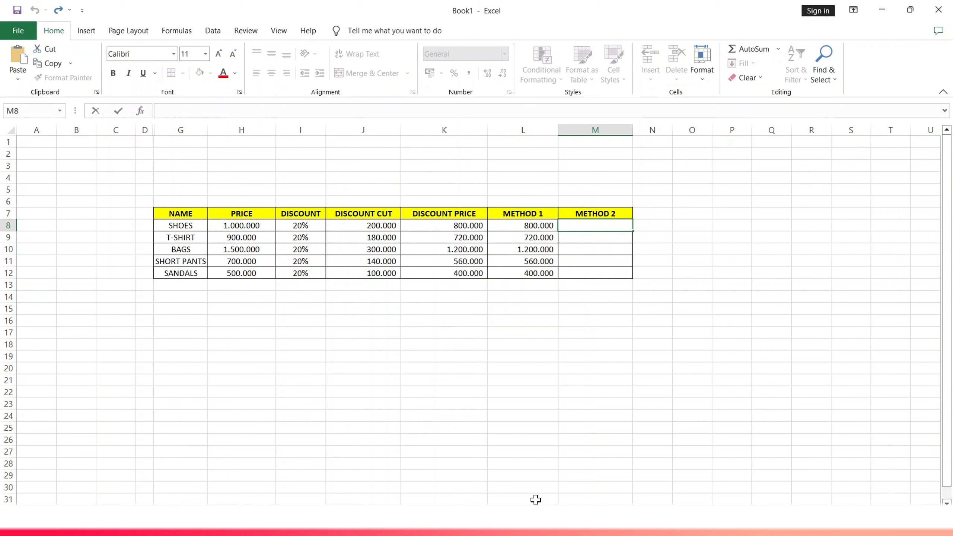
text(=)
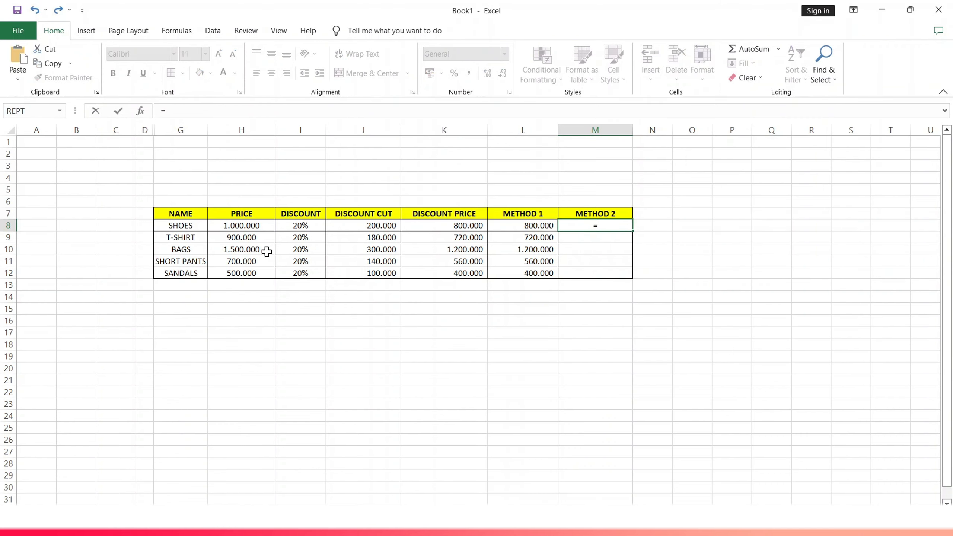
click(248, 225)
text(-)
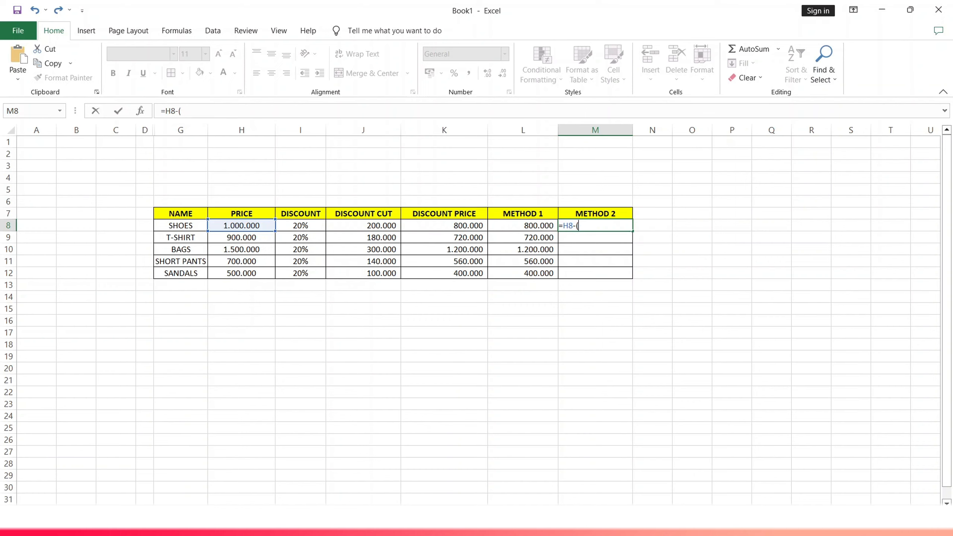
text(()
click(235, 225)
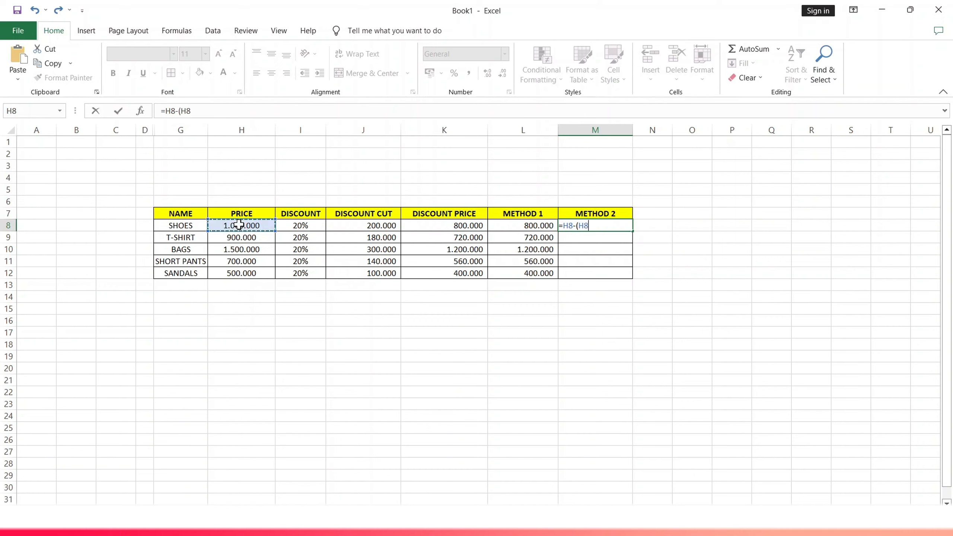
text(*)
click(299, 228)
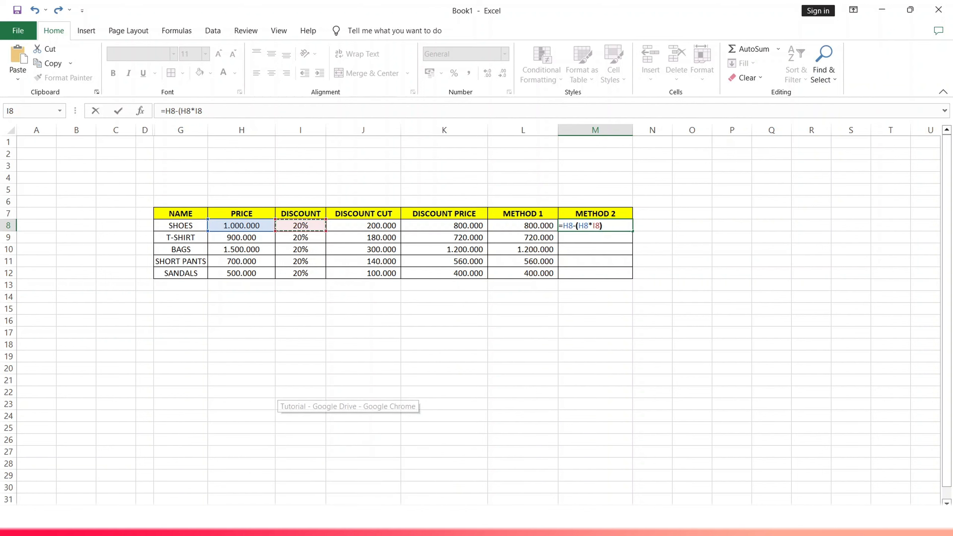
text())
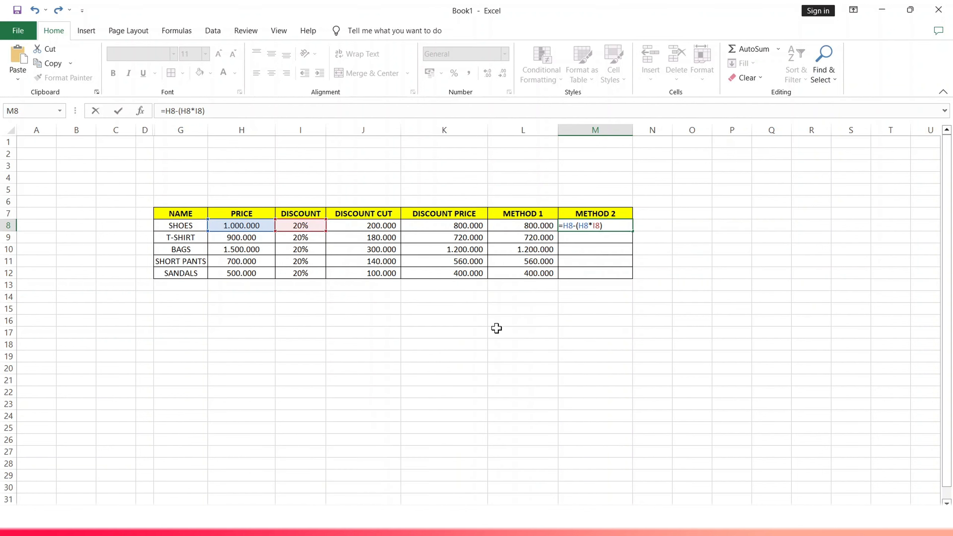
key(Return)
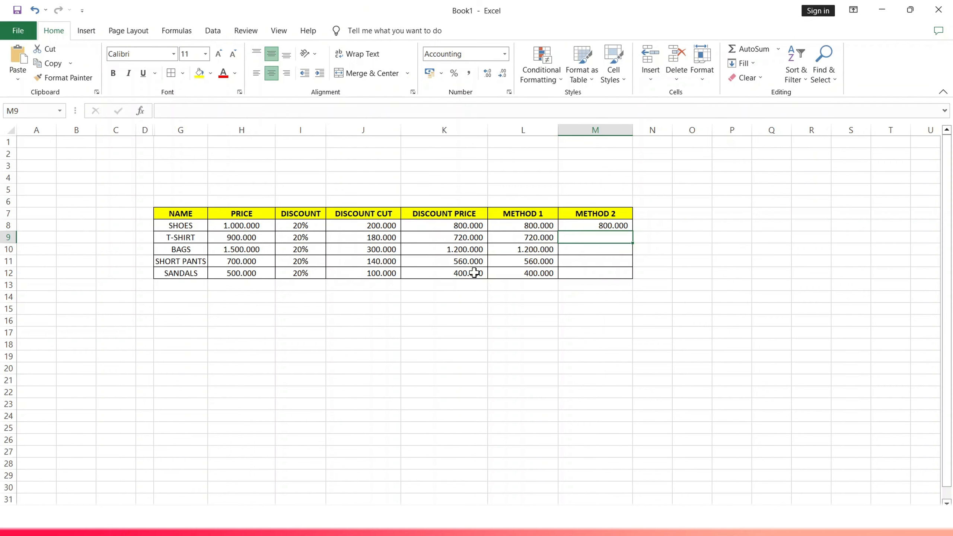
Enter the formula =H9-(H9*I9) in T-SHIRT's METHOD 2 cell.
double_click(567, 238)
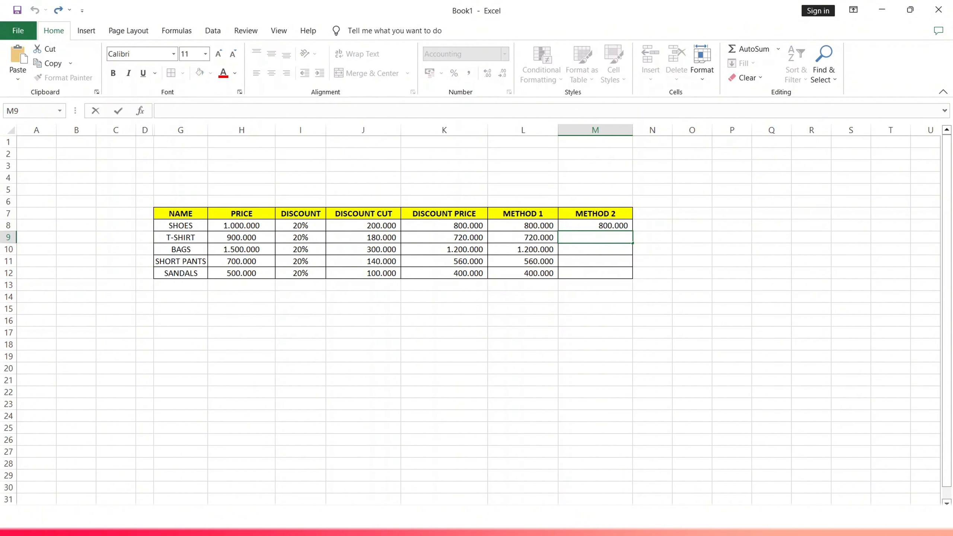
text(=)
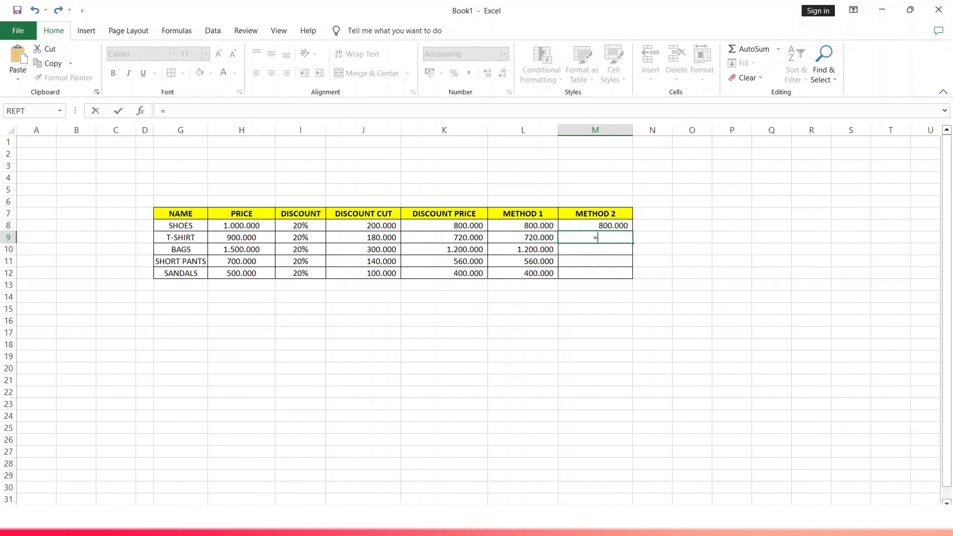
click(240, 239)
text(-()
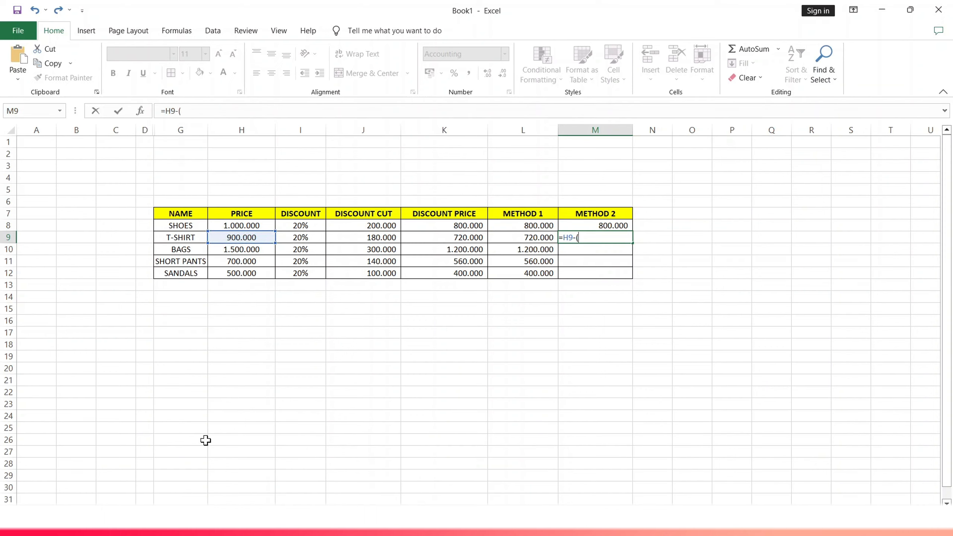
click(265, 237)
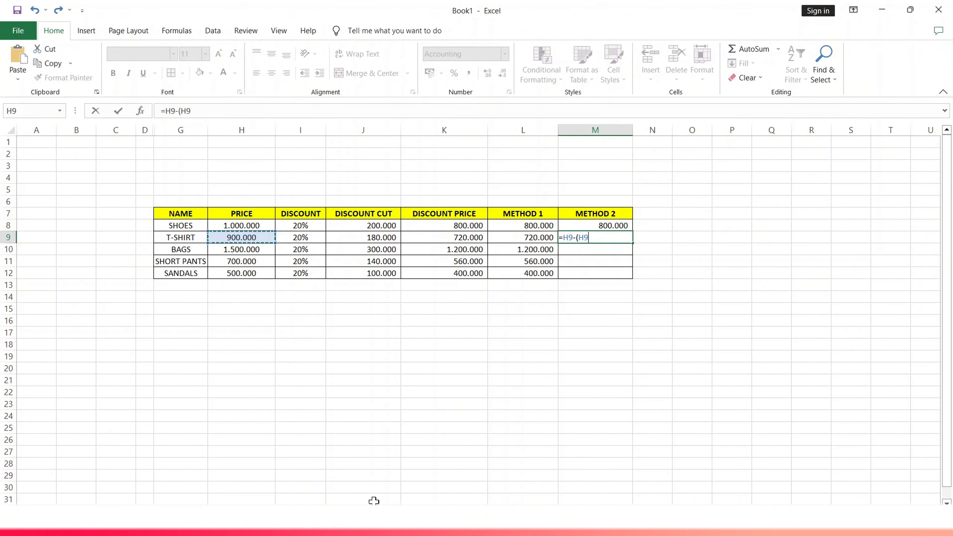
text(*)
click(299, 237)
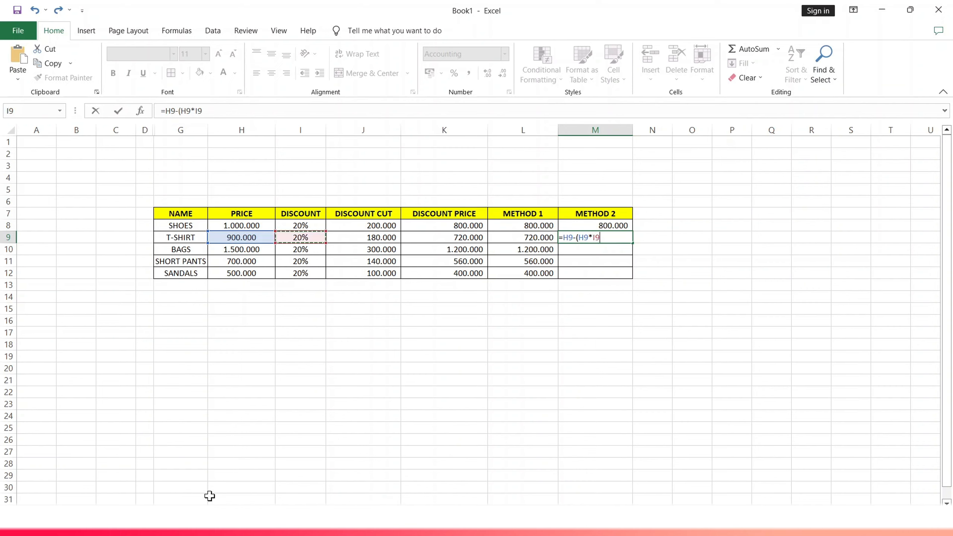
text())
key(Return)
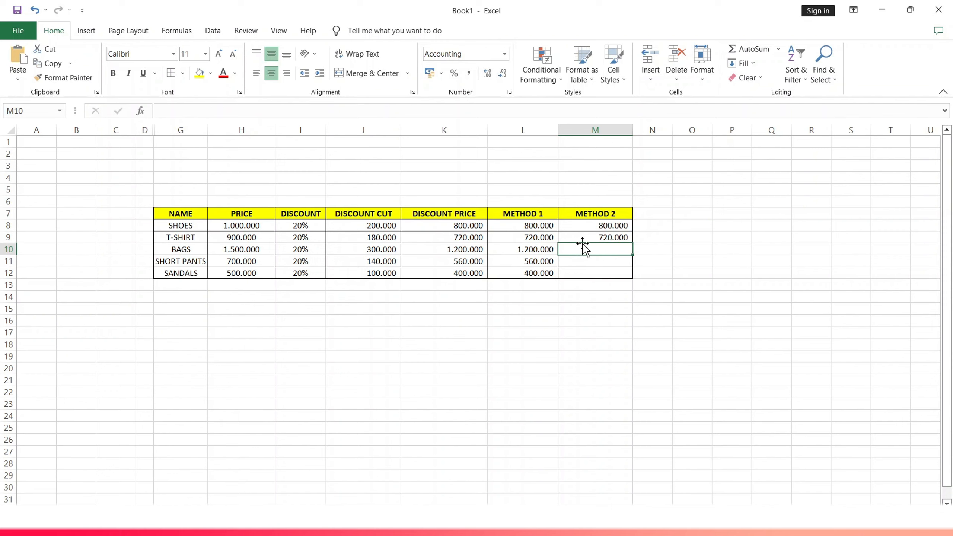
Fill the METHOD 2 formula down the column through SANDALS.
click(578, 229)
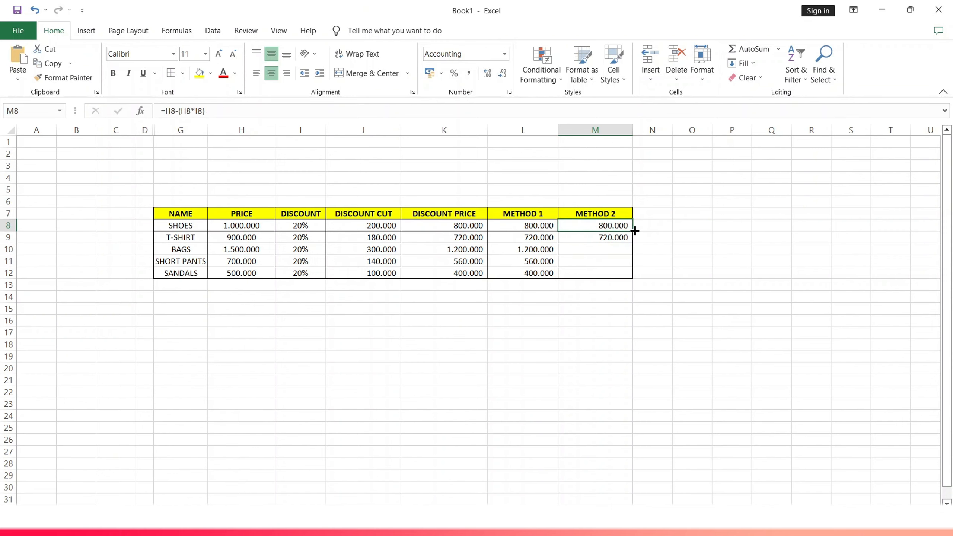
drag(635, 232, 631, 279)
click(674, 251)
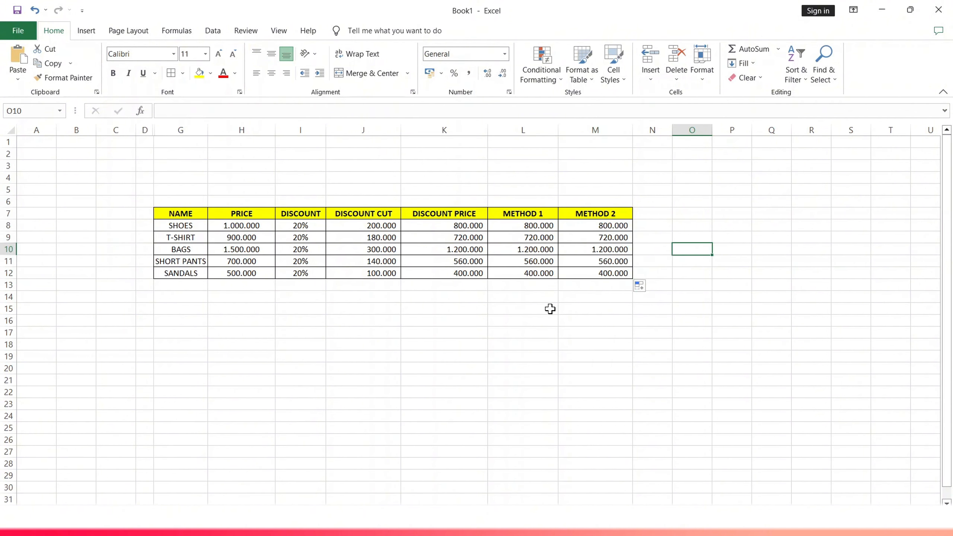